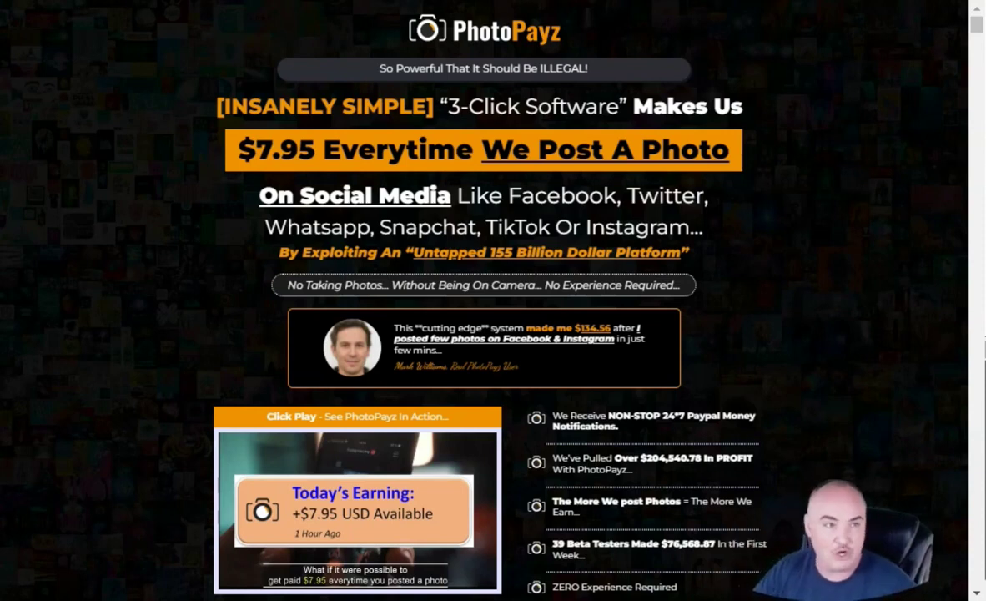
Step: Scroll through the bonus page's free Bonuses #1–#5 and back up to the replaced-apps checklist
{"action": "scroll", "coordinate": [642, 104], "scroll_direction": "down", "scroll_amount": 5}
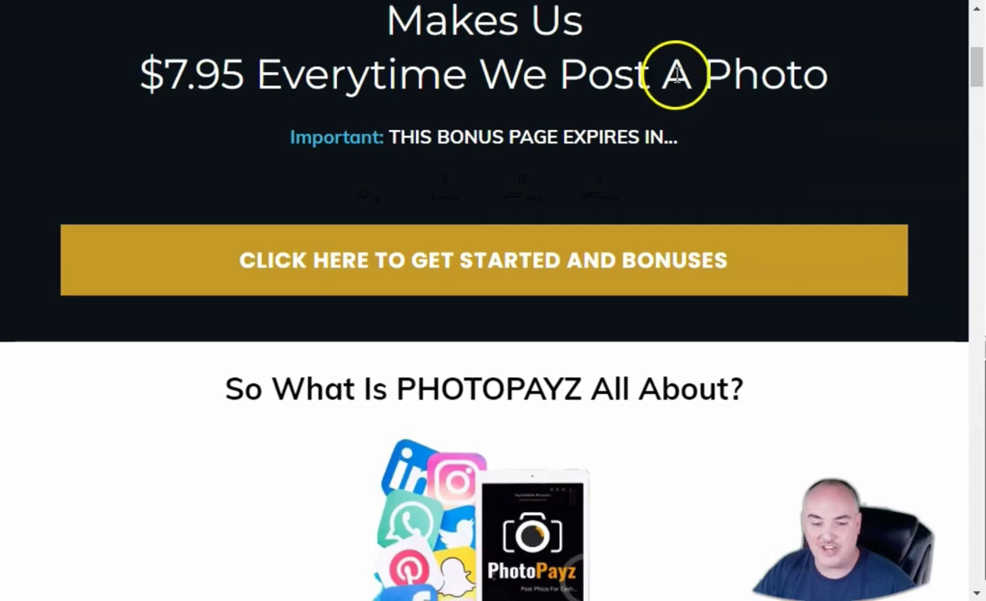
{"action": "scroll", "coordinate": [672, 84], "scroll_direction": "down", "scroll_amount": 10}
{"action": "scroll", "coordinate": [692, 63], "scroll_direction": "down", "scroll_amount": 3}
{"action": "scroll", "coordinate": [700, 53], "scroll_direction": "down", "scroll_amount": 8}
{"action": "scroll", "coordinate": [707, 38], "scroll_direction": "down", "scroll_amount": 2}
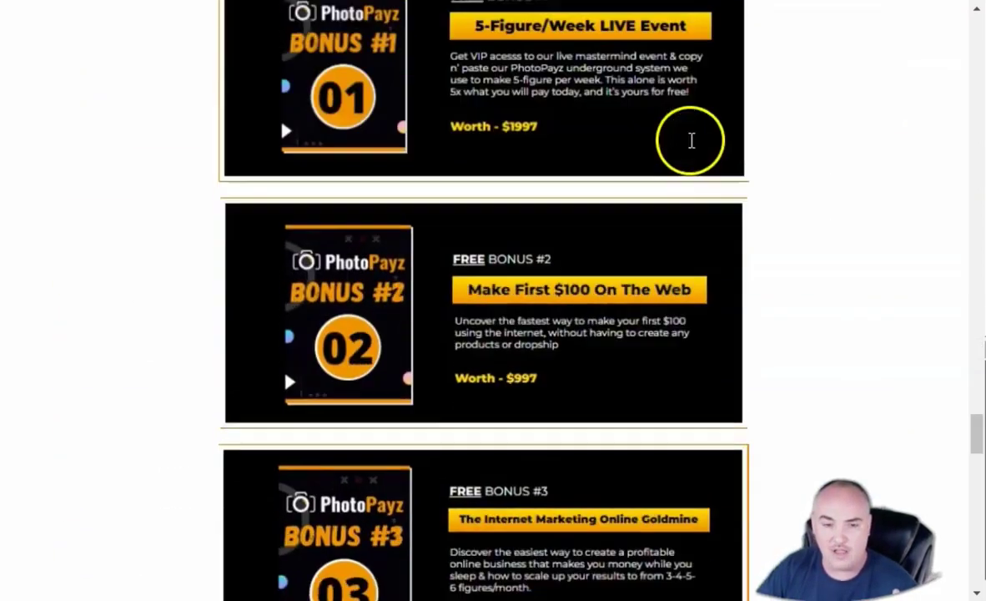
{"action": "scroll", "coordinate": [691, 143], "scroll_direction": "down", "scroll_amount": 4}
{"action": "scroll", "coordinate": [691, 145], "scroll_direction": "down", "scroll_amount": 4}
{"action": "scroll", "coordinate": [702, 139], "scroll_direction": "down", "scroll_amount": 3}
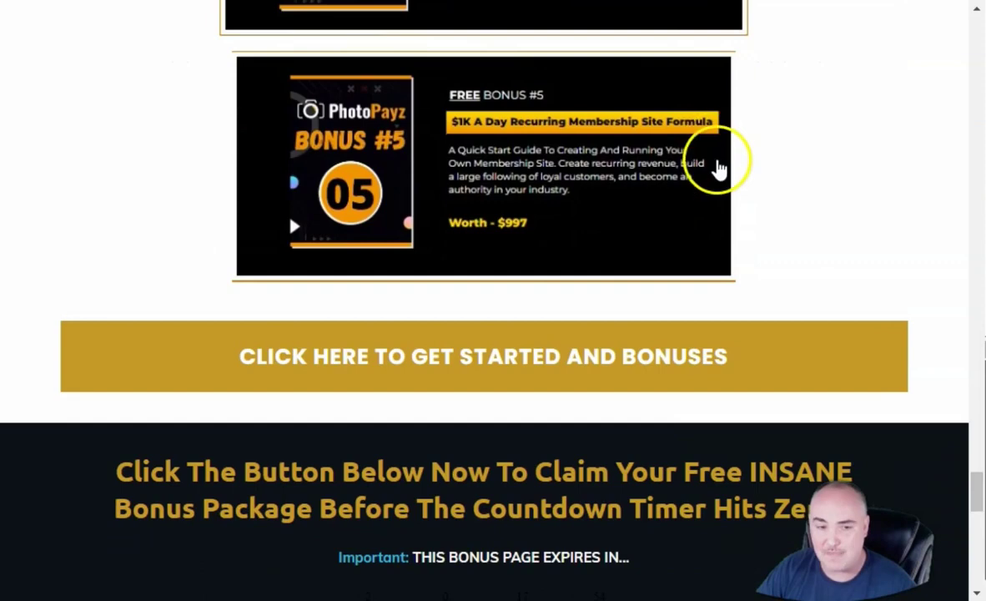
{"action": "scroll", "coordinate": [714, 167], "scroll_direction": "up", "scroll_amount": 5}
{"action": "scroll", "coordinate": [699, 169], "scroll_direction": "up", "scroll_amount": 8}
Step: Go back to the PhotoPayz sales page at its '$7.95 every time we post a photo' headline
{"action": "scroll", "coordinate": [707, 165], "scroll_direction": "up", "scroll_amount": 3}
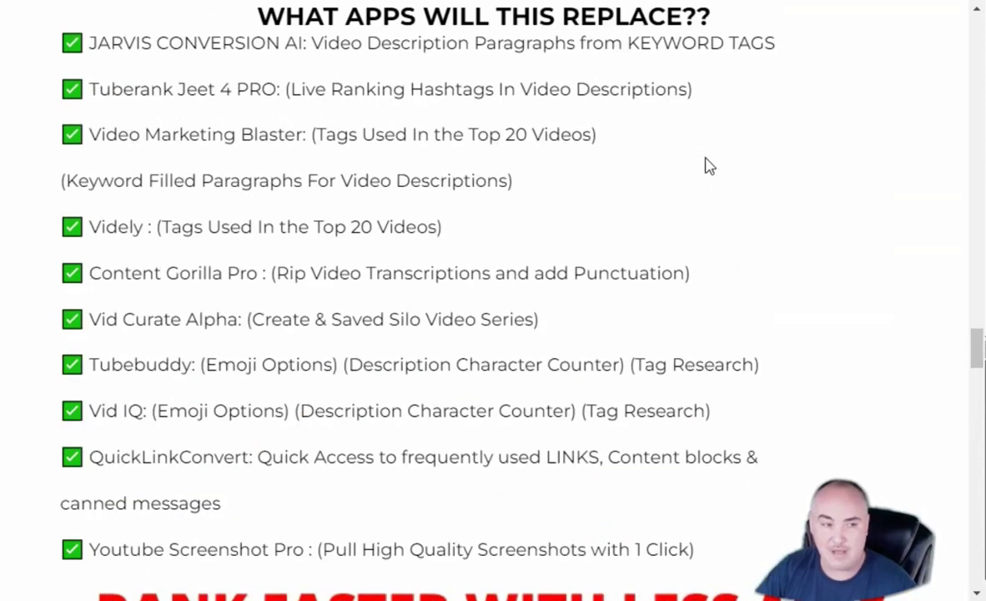
{"action": "scroll", "coordinate": [604, 196], "scroll_direction": "up", "scroll_amount": 2}
{"action": "scroll", "coordinate": [605, 197], "scroll_direction": "down", "scroll_amount": 2}
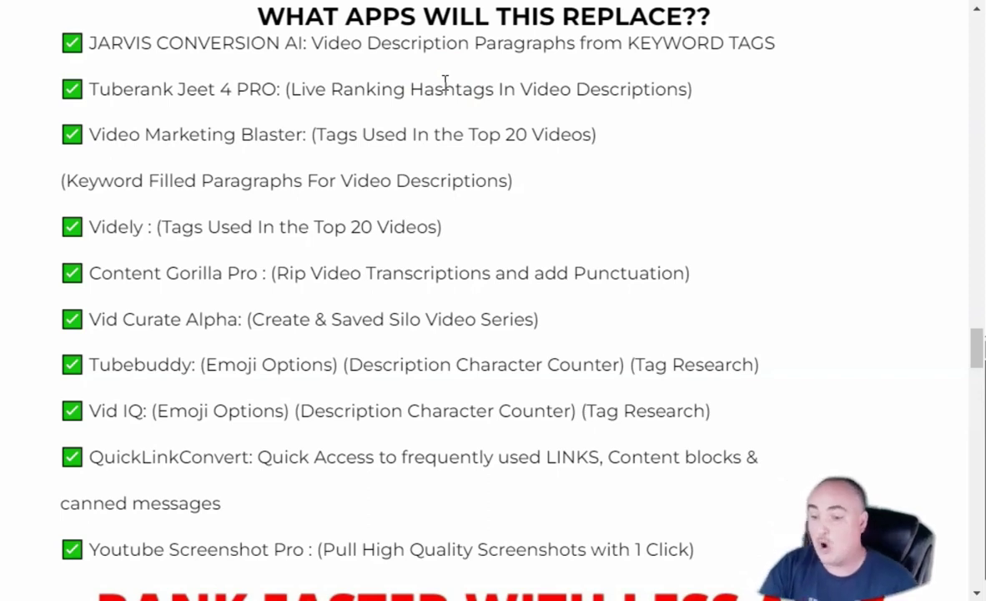
{"action": "left_click", "coordinate": [427, 79]}
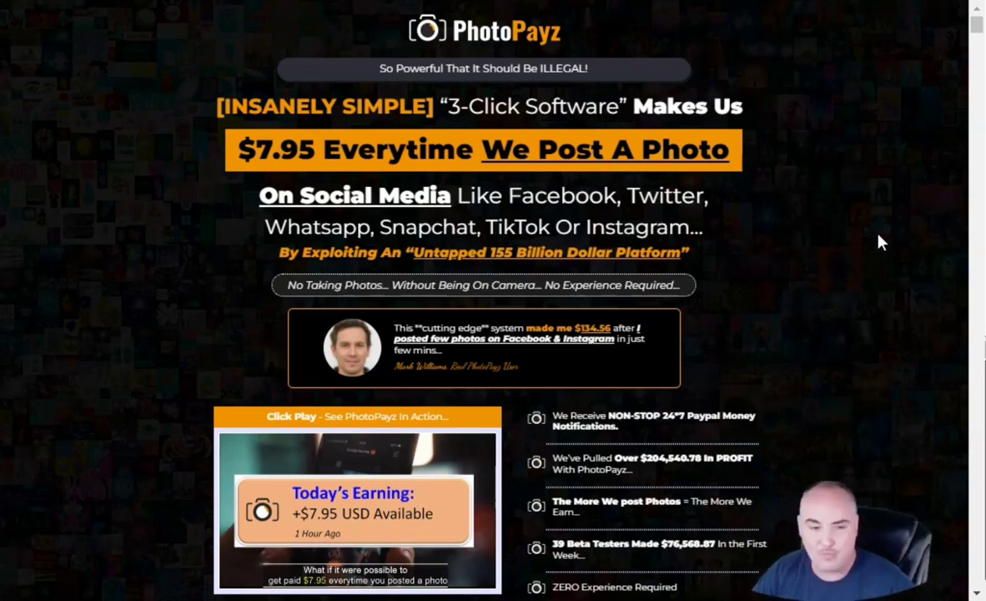
Step: Scroll down the sales page and move on to the dashboard showing 7 sites and 11 banners
{"action": "scroll", "coordinate": [918, 165], "scroll_direction": "down", "scroll_amount": 2}
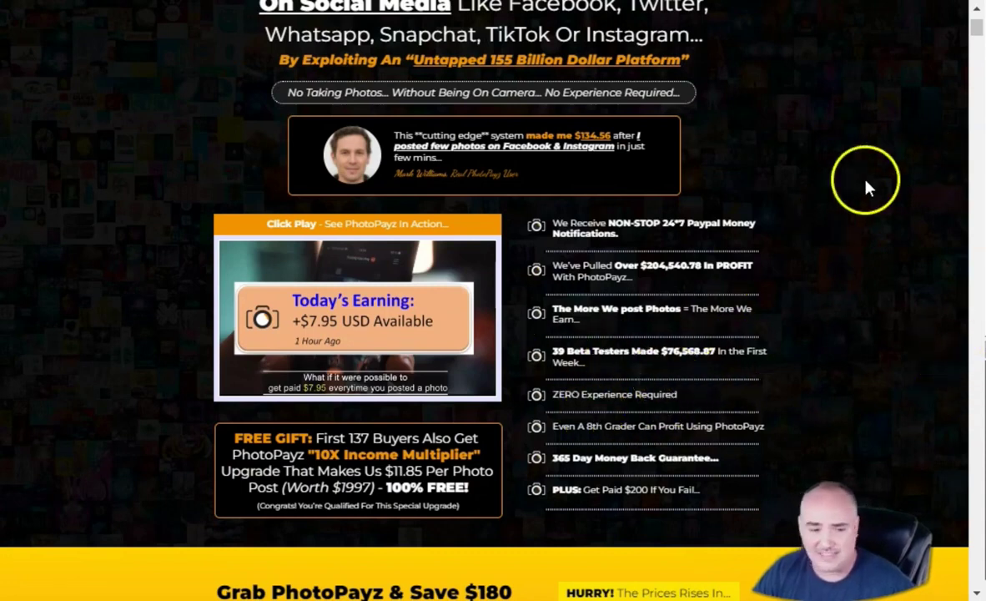
{"action": "scroll", "coordinate": [868, 187], "scroll_direction": "down", "scroll_amount": 3}
{"action": "scroll", "coordinate": [880, 159], "scroll_direction": "down", "scroll_amount": 2}
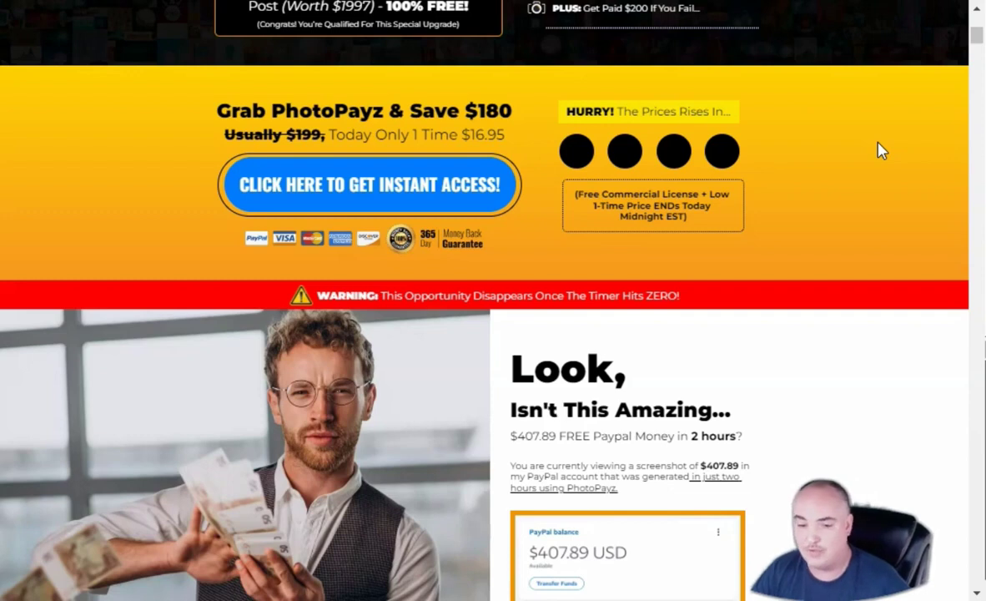
{"action": "scroll", "coordinate": [793, 87], "scroll_direction": "down", "scroll_amount": 3}
{"action": "scroll", "coordinate": [776, 96], "scroll_direction": "down", "scroll_amount": 4}
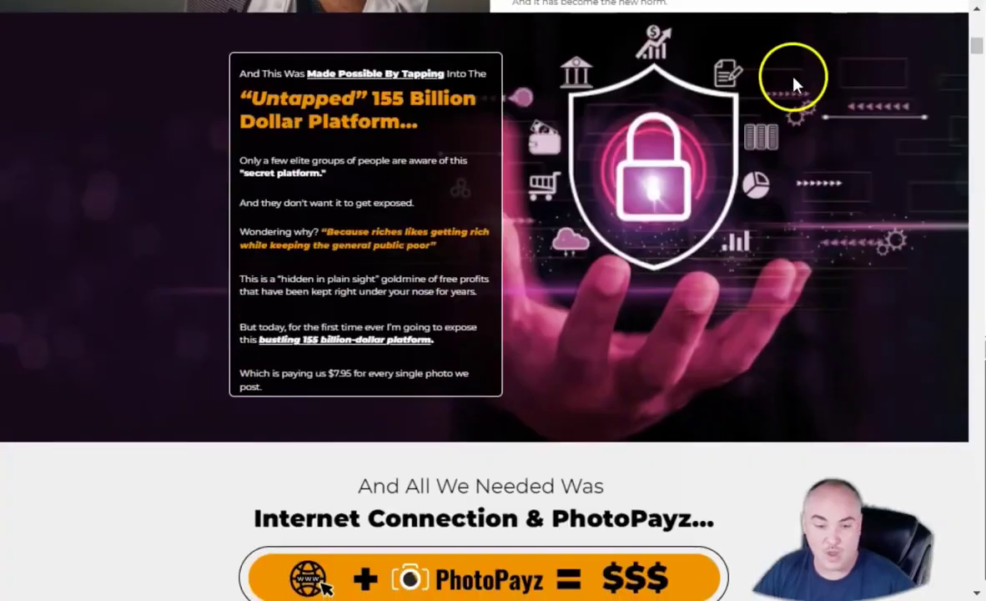
{"action": "scroll", "coordinate": [797, 79], "scroll_direction": "down", "scroll_amount": 5}
{"action": "scroll", "coordinate": [808, 71], "scroll_direction": "down", "scroll_amount": 3}
{"action": "scroll", "coordinate": [812, 72], "scroll_direction": "down", "scroll_amount": 4}
{"action": "scroll", "coordinate": [818, 76], "scroll_direction": "down", "scroll_amount": 3}
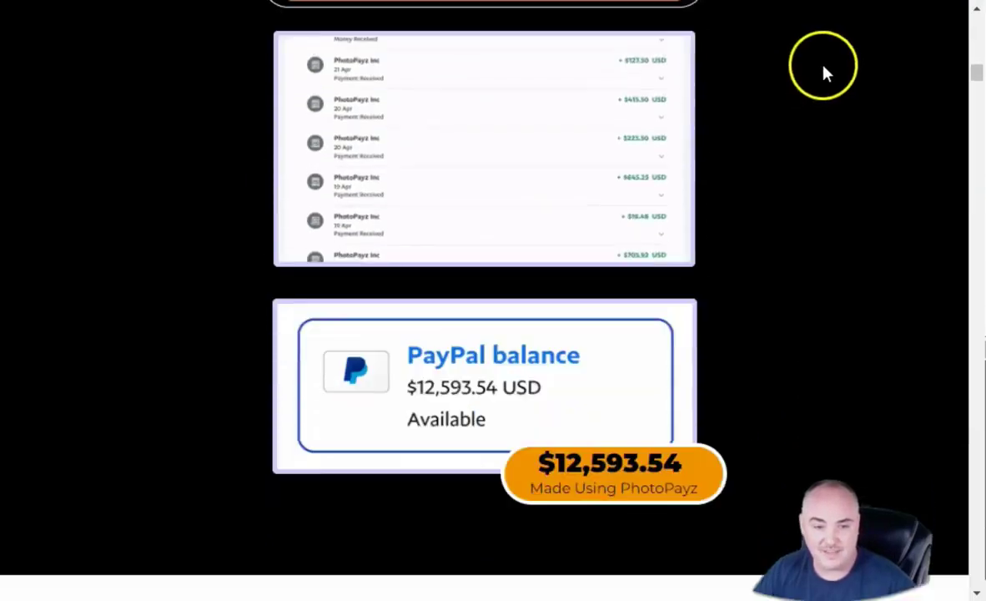
{"action": "scroll", "coordinate": [830, 75], "scroll_direction": "down", "scroll_amount": 2}
{"action": "scroll", "coordinate": [843, 71], "scroll_direction": "down", "scroll_amount": 5}
{"action": "scroll", "coordinate": [851, 60], "scroll_direction": "down", "scroll_amount": 5}
{"action": "scroll", "coordinate": [864, 53], "scroll_direction": "down", "scroll_amount": 5}
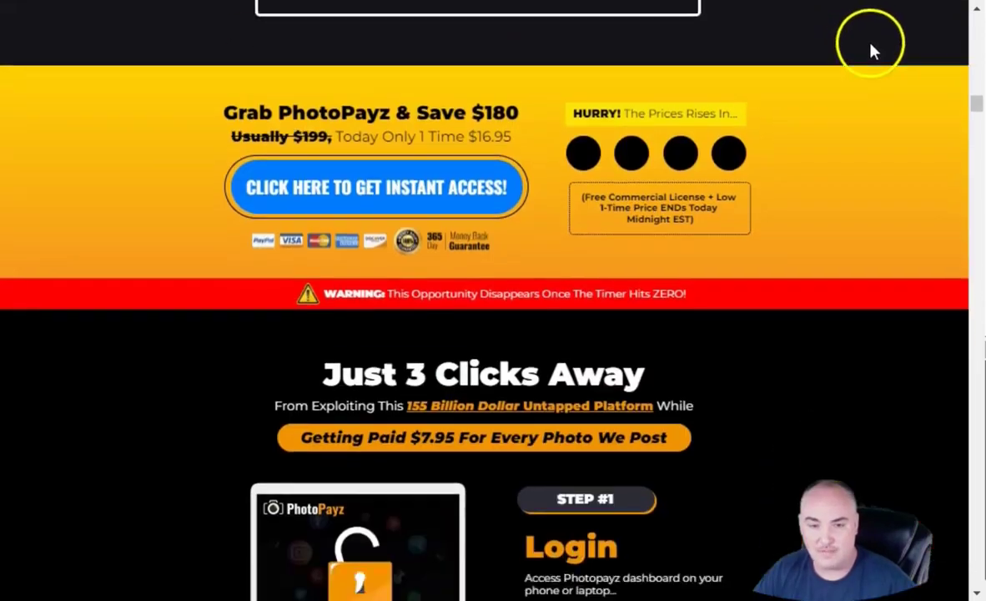
{"action": "scroll", "coordinate": [877, 51], "scroll_direction": "down", "scroll_amount": 5}
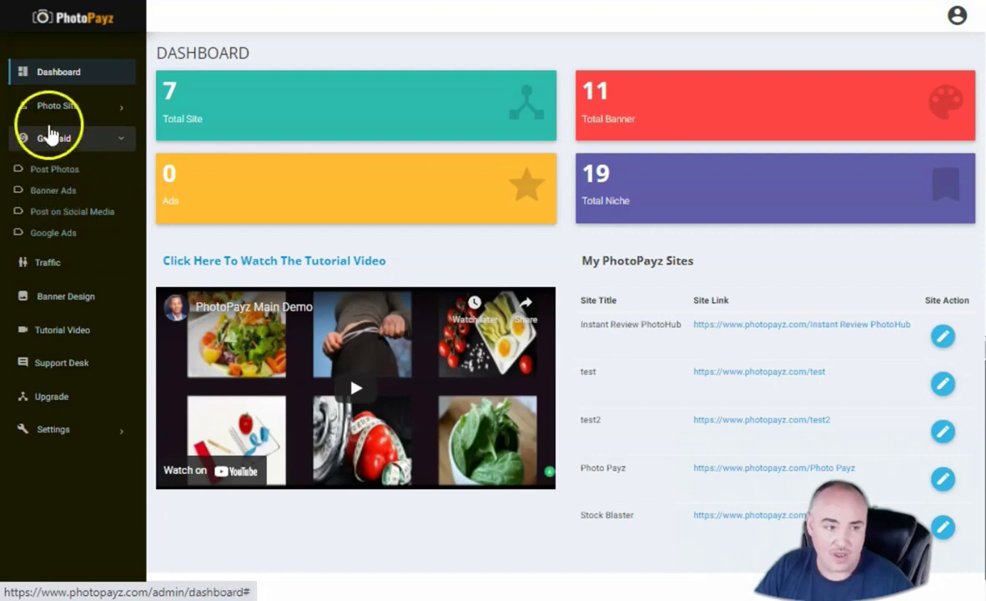
Step: Reach the Banner Ads page through the sidebar's Photo Site and Get Paid sections
{"action": "left_click", "coordinate": [46, 107]}
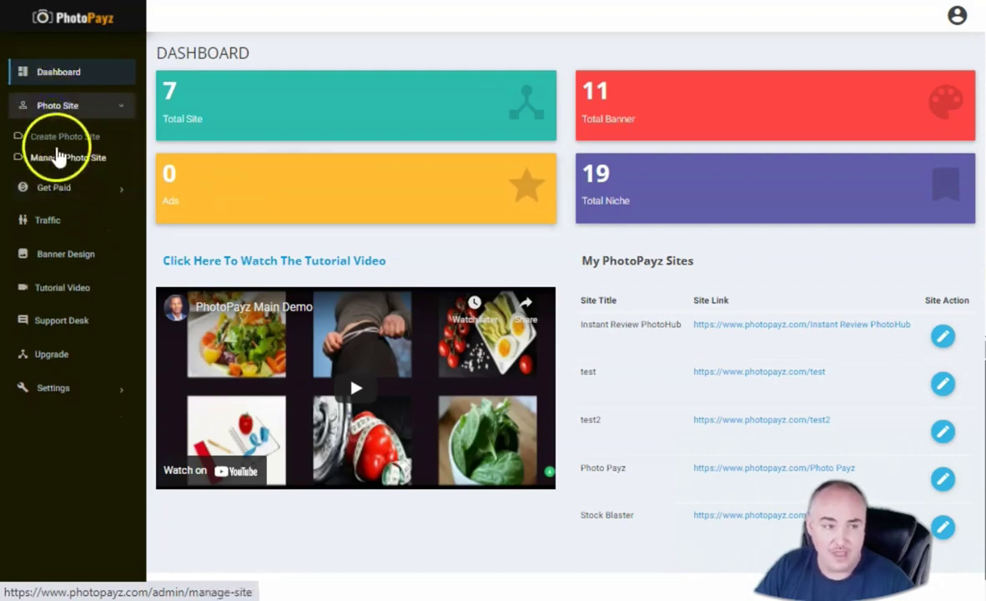
{"action": "left_click", "coordinate": [52, 187]}
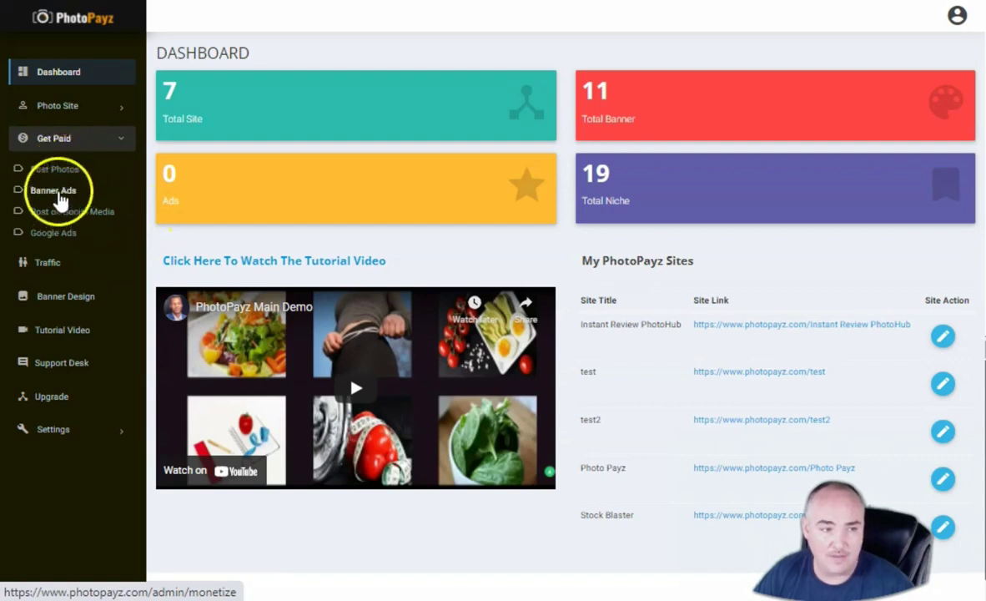
{"action": "left_click", "coordinate": [54, 192]}
{"action": "scroll", "coordinate": [469, 264], "scroll_direction": "up", "scroll_amount": 4}
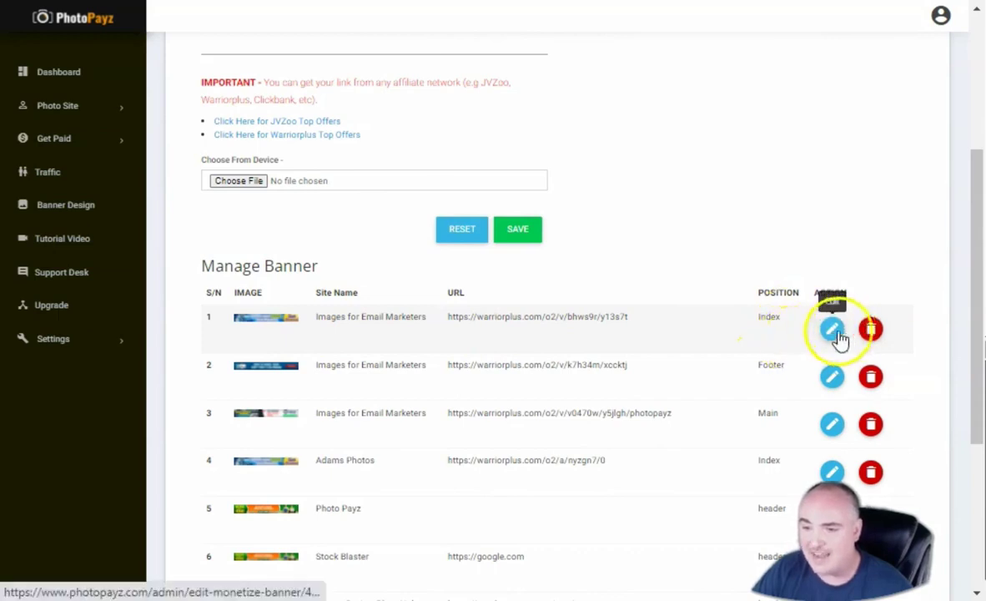
Step: Inspect the add-banner form's Site, Location and Banner template lists without choosing anything
{"action": "scroll", "coordinate": [562, 280], "scroll_direction": "up", "scroll_amount": 5}
{"action": "left_click", "coordinate": [386, 136]}
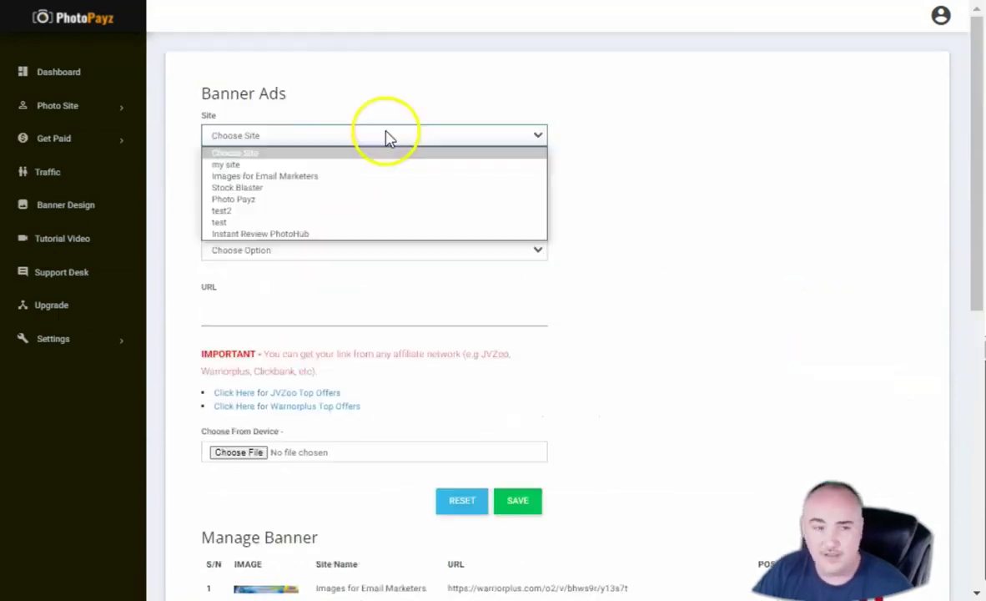
{"action": "left_click", "coordinate": [567, 153]}
{"action": "left_click", "coordinate": [275, 192]}
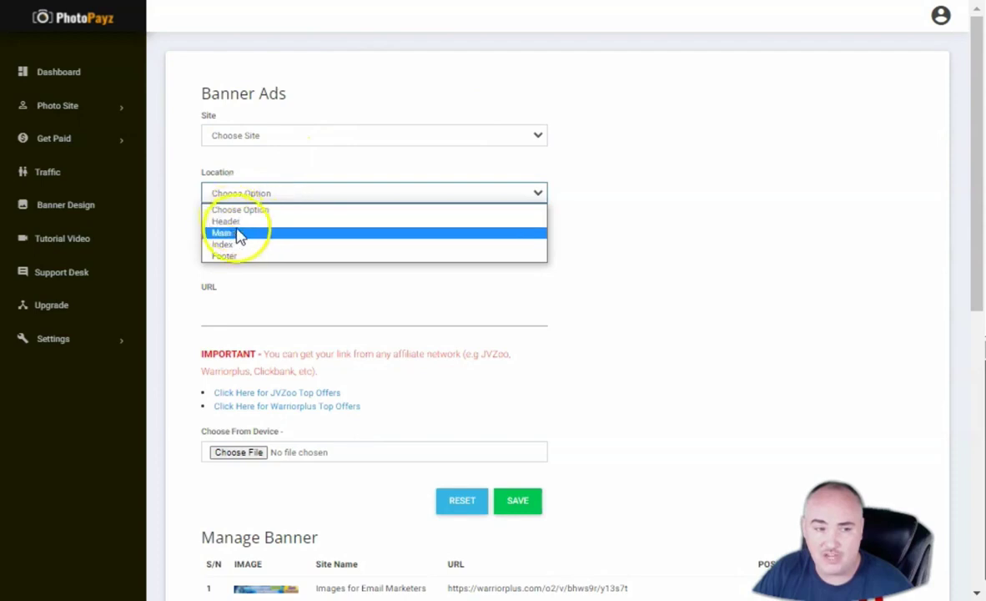
{"action": "left_click", "coordinate": [605, 238]}
{"action": "left_click", "coordinate": [286, 248]}
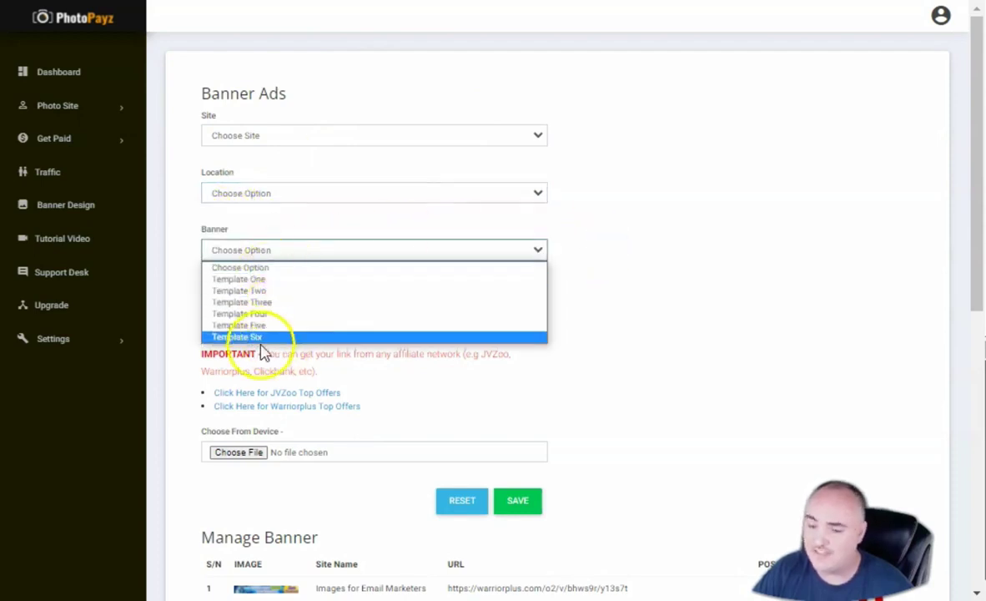
{"action": "left_click", "coordinate": [711, 233]}
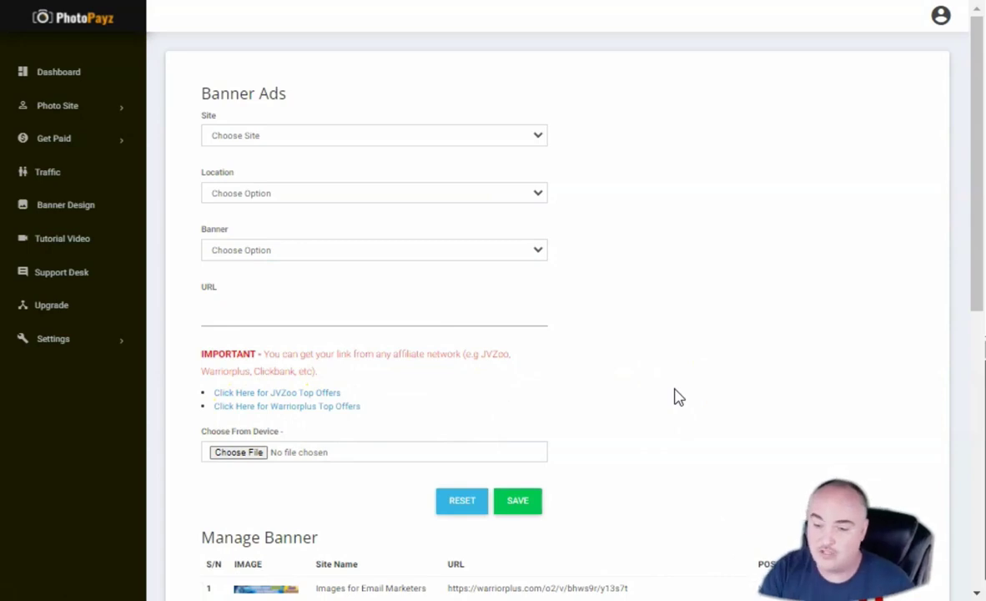
Step: Create a Real Estate photo site titled 'Photo Site' with description 'This is the description'
{"action": "left_click", "coordinate": [26, 120]}
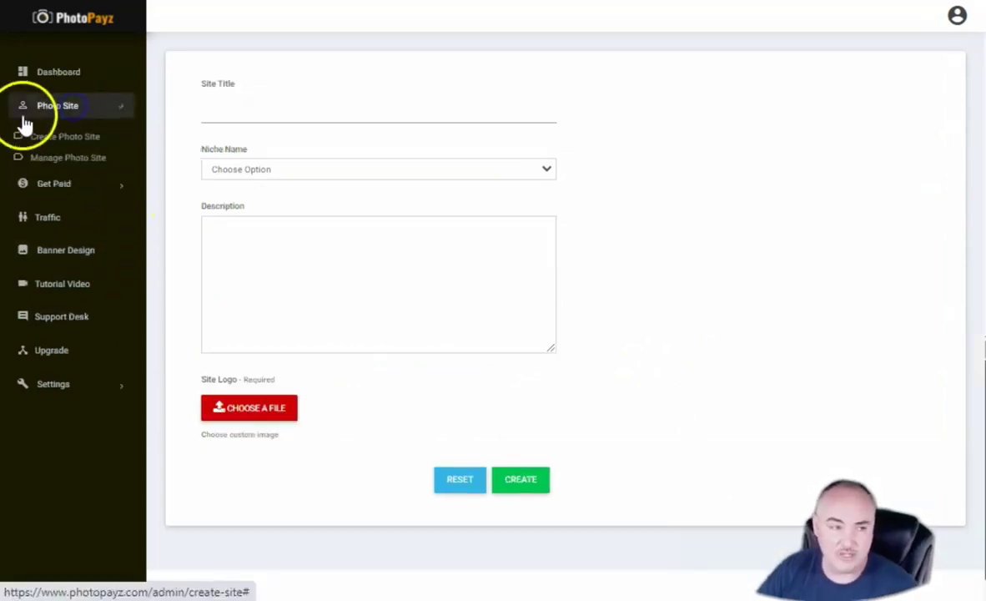
{"action": "left_click", "coordinate": [274, 114]}
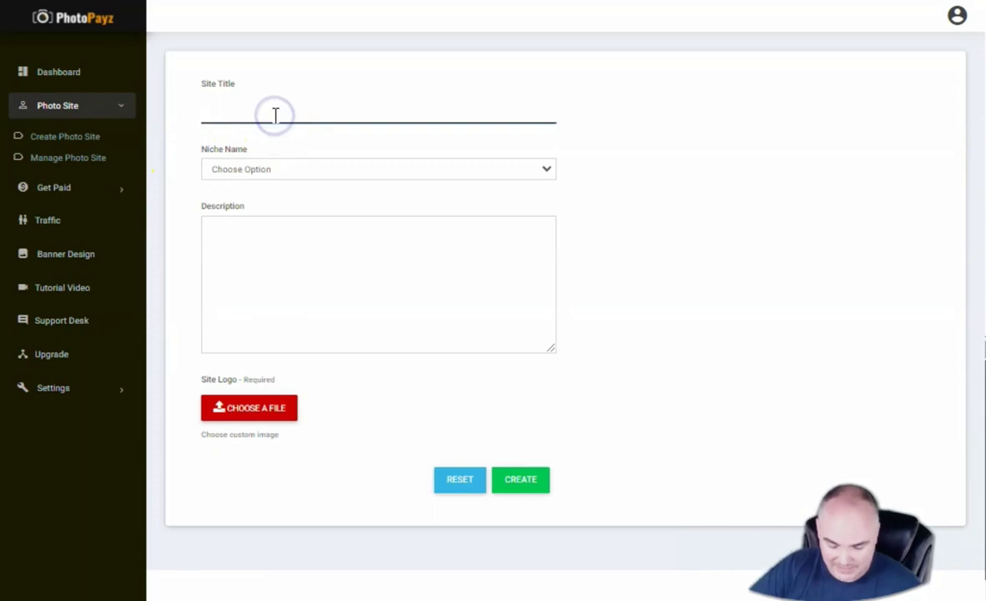
{"action": "type", "text": "Photo S"}
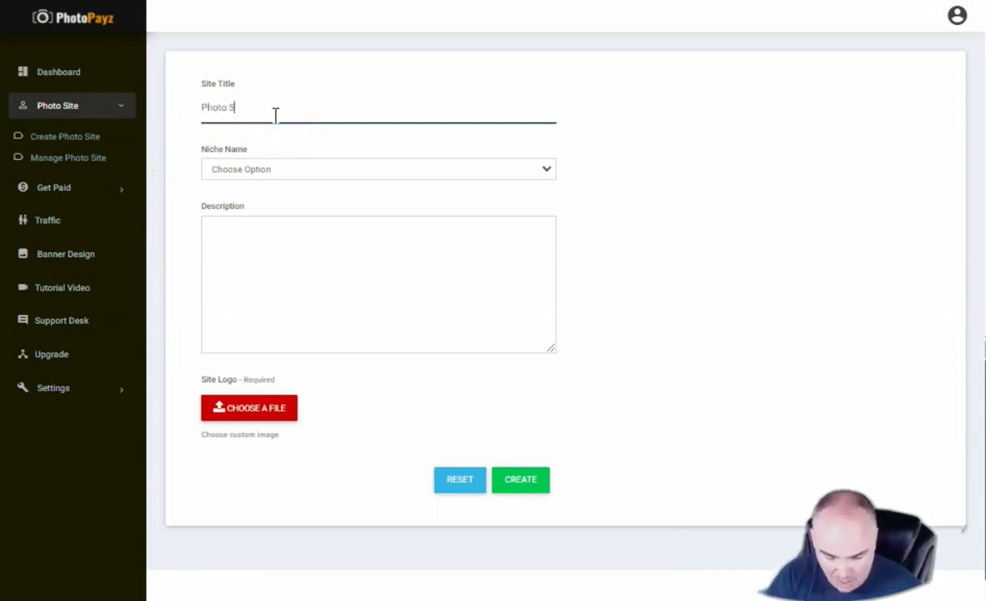
{"action": "type", "text": "ite"}
{"action": "left_click", "coordinate": [284, 171]}
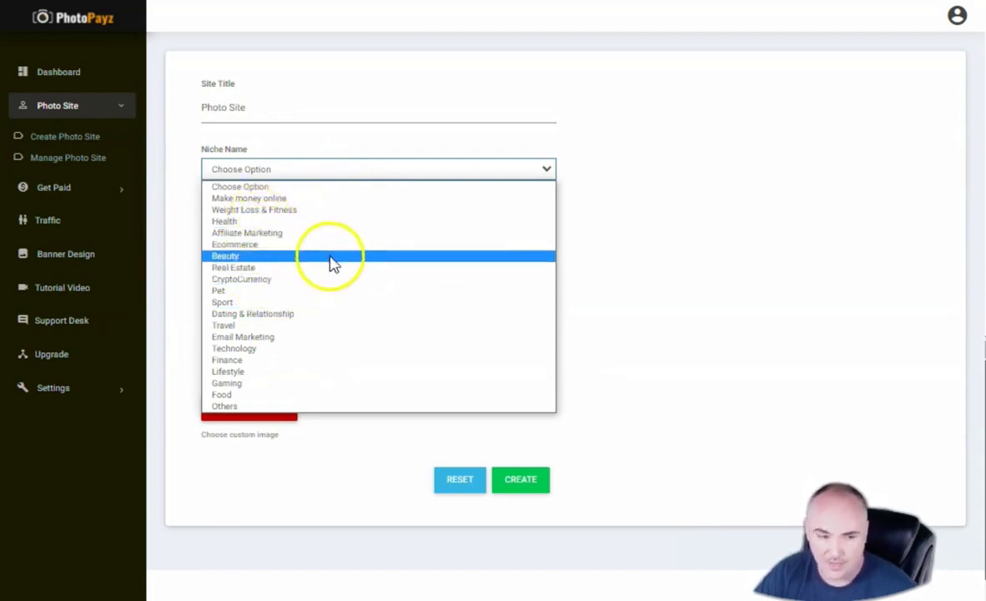
{"action": "left_click", "coordinate": [289, 268]}
{"action": "left_click", "coordinate": [252, 242]}
{"action": "type", "text": "This "}
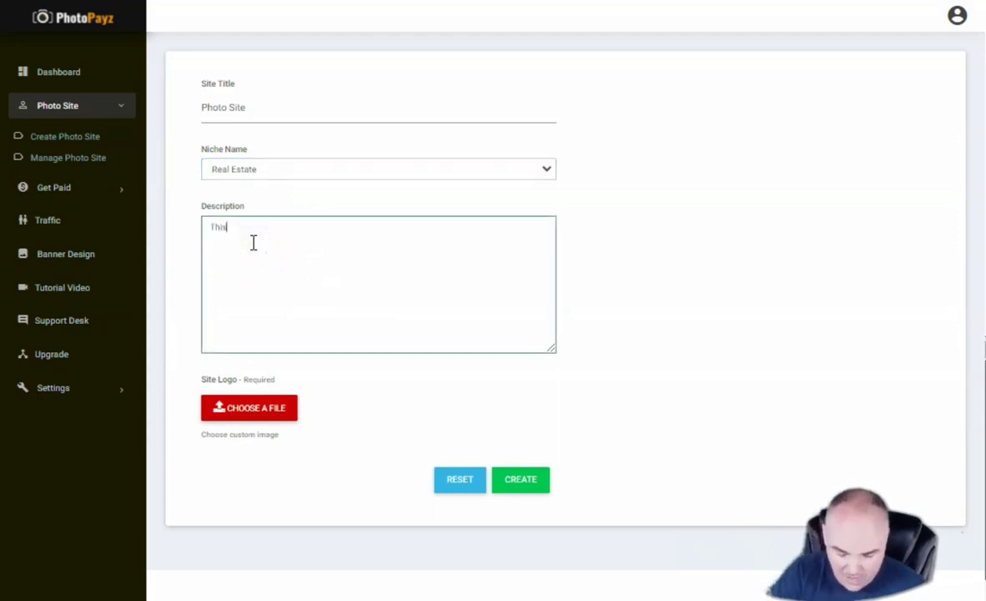
{"action": "type", "text": "is the description"}
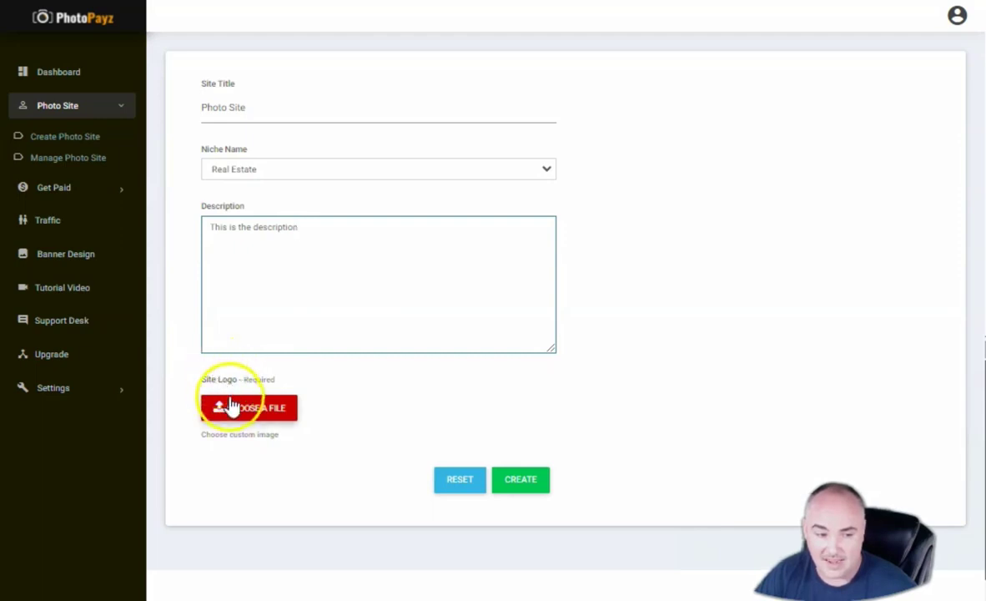
{"action": "left_click", "coordinate": [522, 480]}
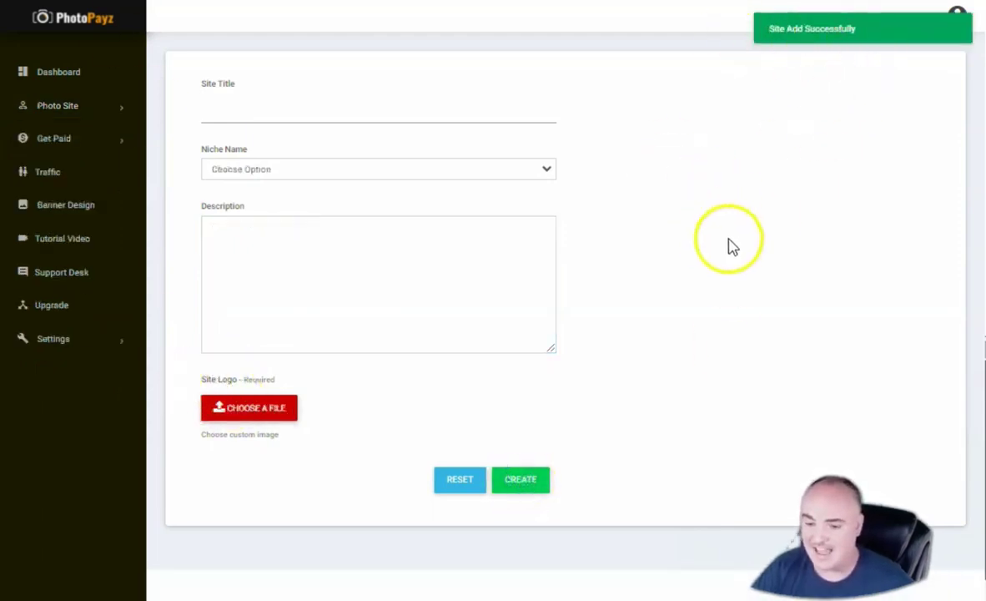
Step: Open the new Photo Site's public page from the Manage Photo Site list
{"action": "left_click", "coordinate": [48, 109]}
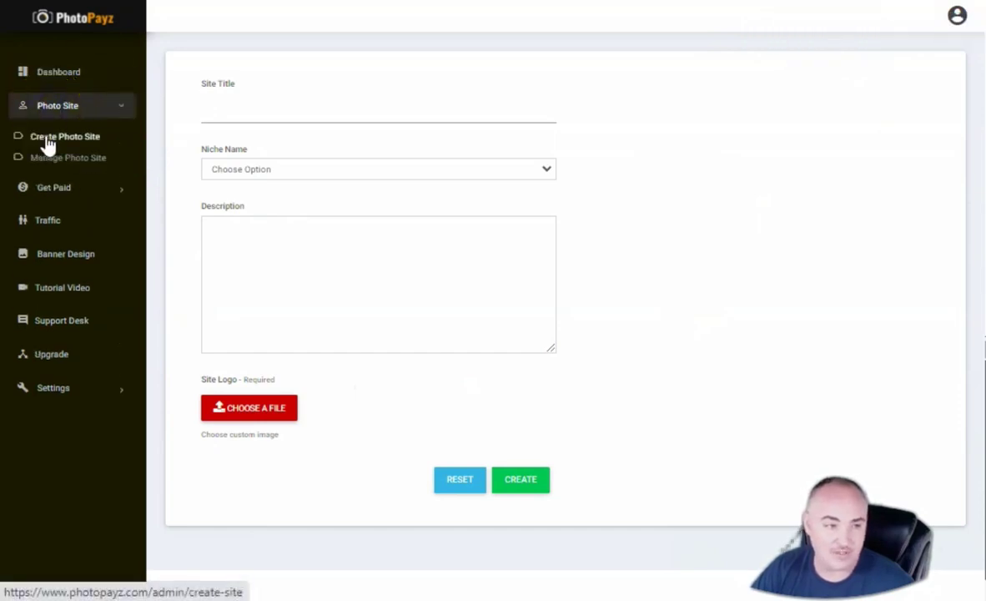
{"action": "left_click", "coordinate": [47, 160]}
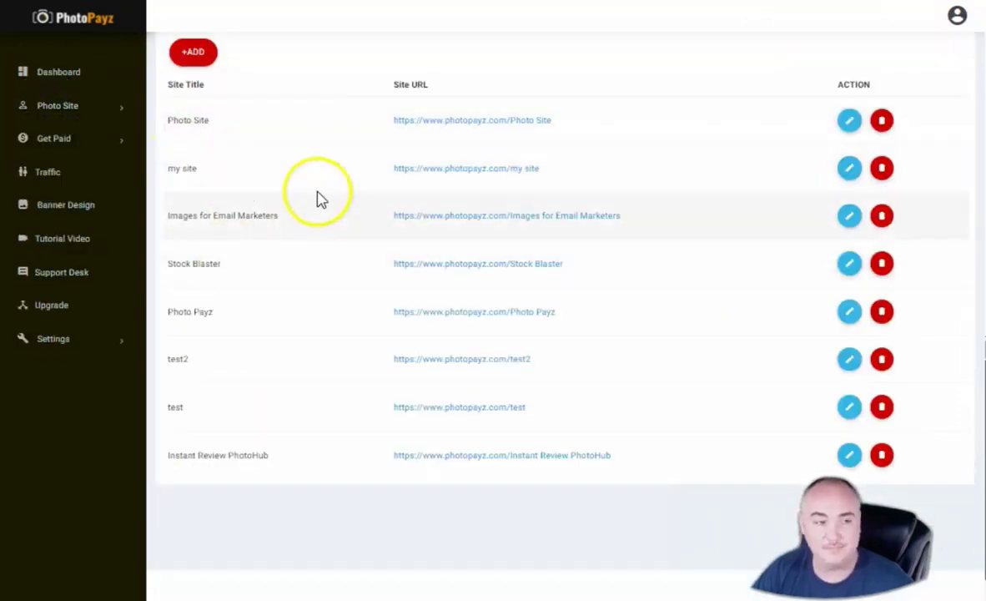
{"action": "right_click", "coordinate": [472, 121]}
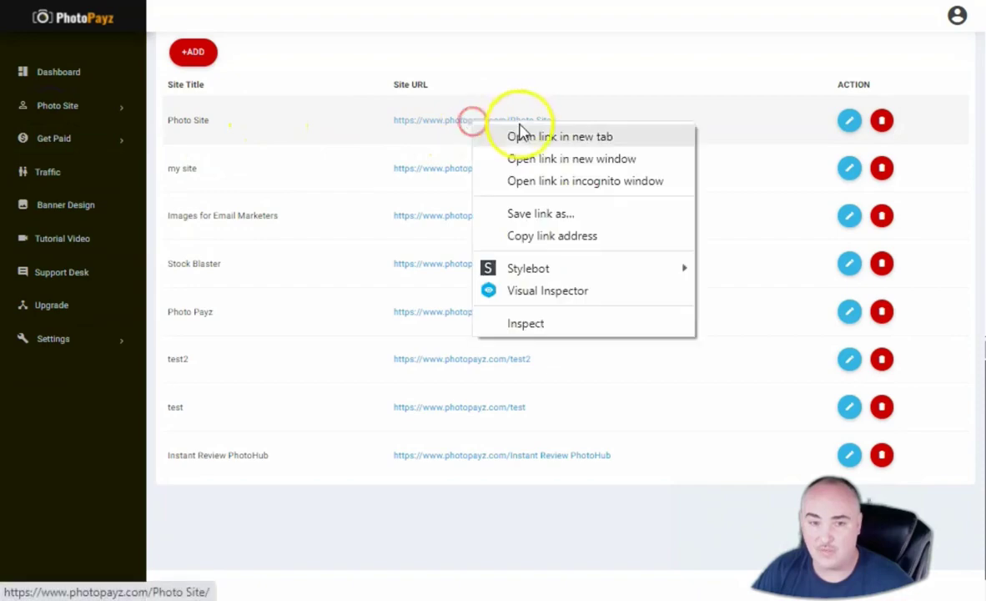
{"action": "left_click", "coordinate": [524, 137]}
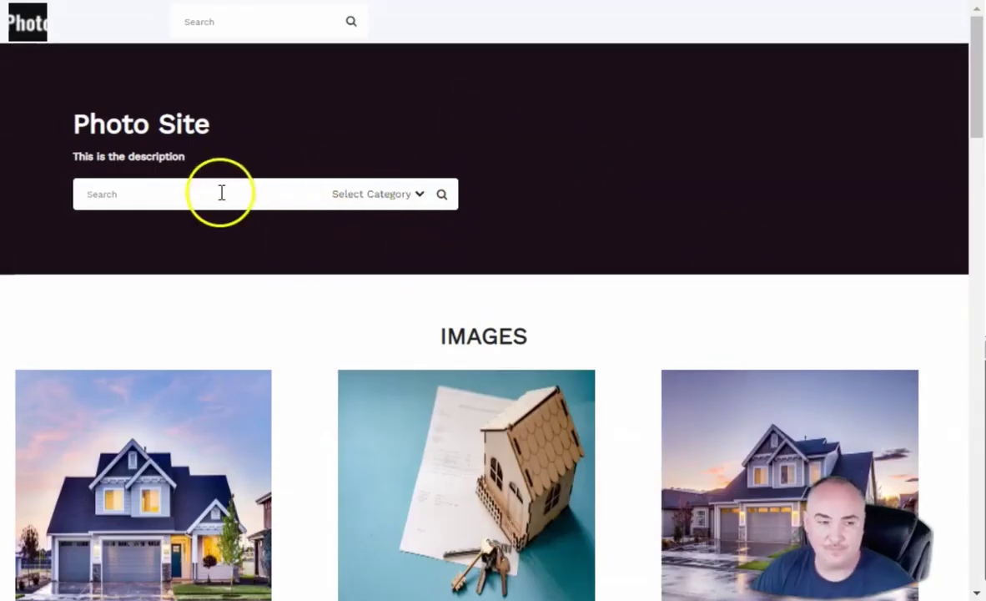
Step: Search the live Photo Site for 'stocks' images
{"action": "left_click", "coordinate": [221, 193]}
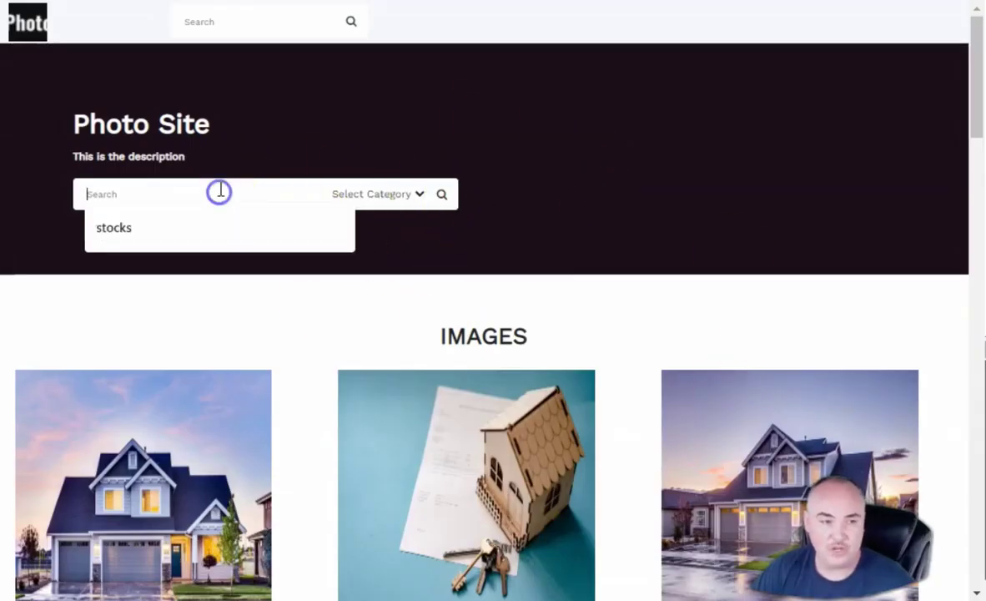
{"action": "left_click", "coordinate": [222, 233]}
{"action": "key", "text": "Return"}
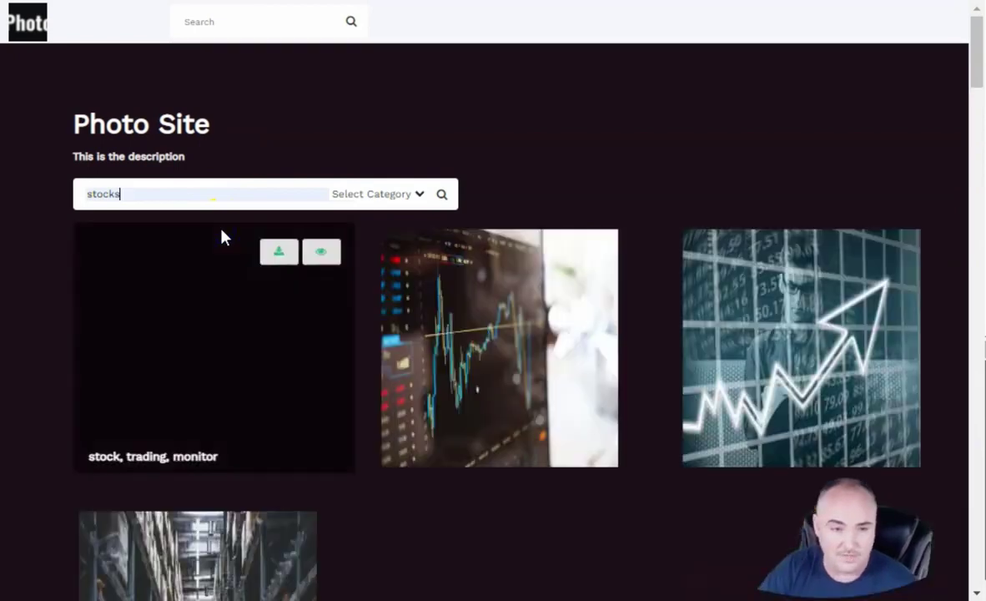
{"action": "scroll", "coordinate": [501, 267], "scroll_direction": "down", "scroll_amount": 3}
{"action": "scroll", "coordinate": [551, 228], "scroll_direction": "down", "scroll_amount": 2}
{"action": "scroll", "coordinate": [484, 238], "scroll_direction": "up", "scroll_amount": 4}
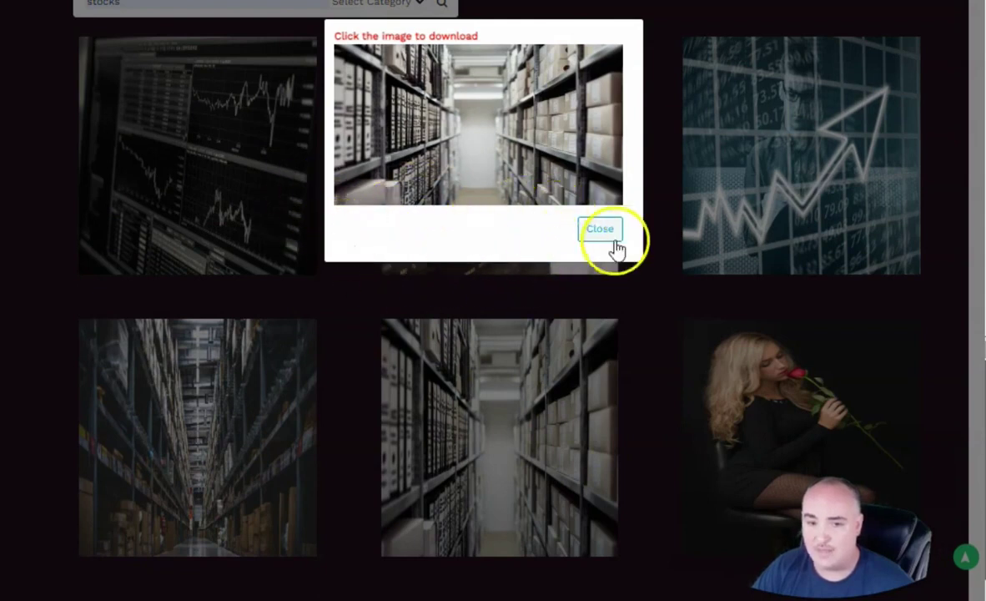
Step: Close the image download preview and scroll through the stocks chart results
{"action": "left_click", "coordinate": [605, 233]}
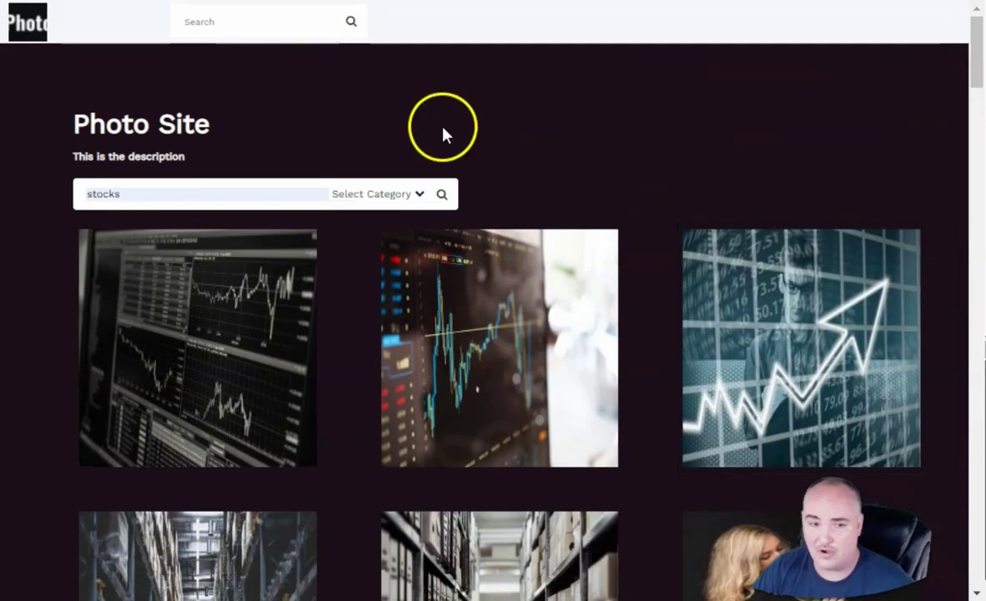
{"action": "scroll", "coordinate": [501, 138], "scroll_direction": "down", "scroll_amount": 3}
{"action": "scroll", "coordinate": [539, 154], "scroll_direction": "down", "scroll_amount": 8}
{"action": "scroll", "coordinate": [539, 155], "scroll_direction": "down", "scroll_amount": 4}
{"action": "scroll", "coordinate": [556, 148], "scroll_direction": "down", "scroll_amount": 5}
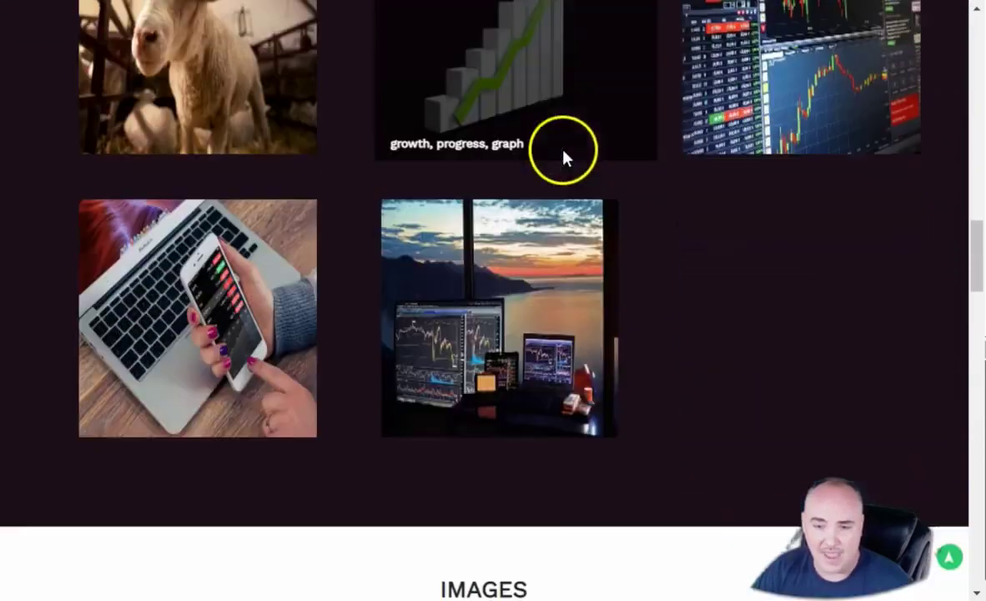
{"action": "scroll", "coordinate": [561, 155], "scroll_direction": "down", "scroll_amount": 1}
{"action": "scroll", "coordinate": [475, 326], "scroll_direction": "up", "scroll_amount": 5}
{"action": "scroll", "coordinate": [460, 341], "scroll_direction": "up", "scroll_amount": 5}
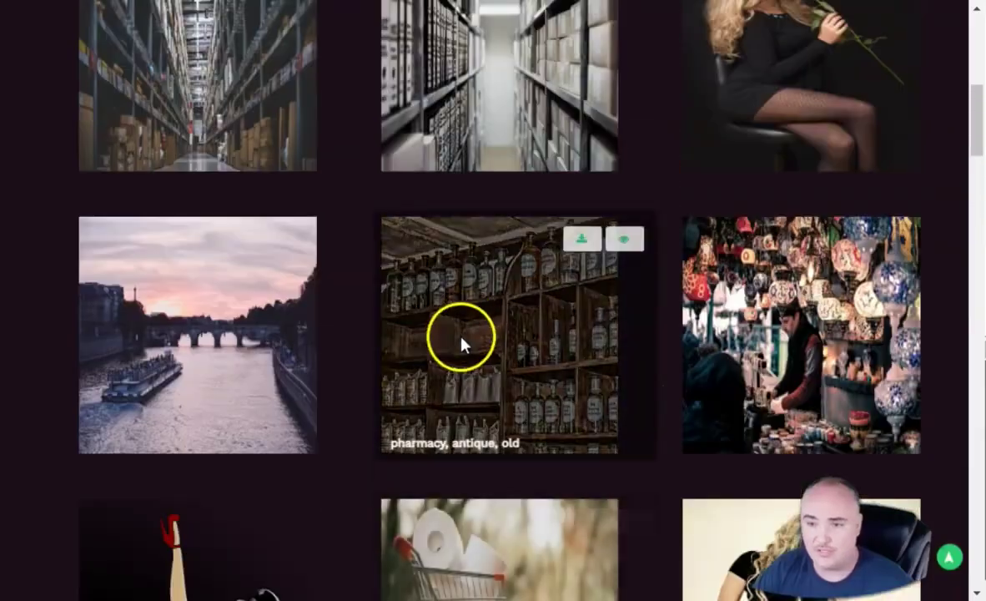
{"action": "scroll", "coordinate": [443, 346], "scroll_direction": "up", "scroll_amount": 5}
{"action": "scroll", "coordinate": [359, 317], "scroll_direction": "up", "scroll_amount": 5}
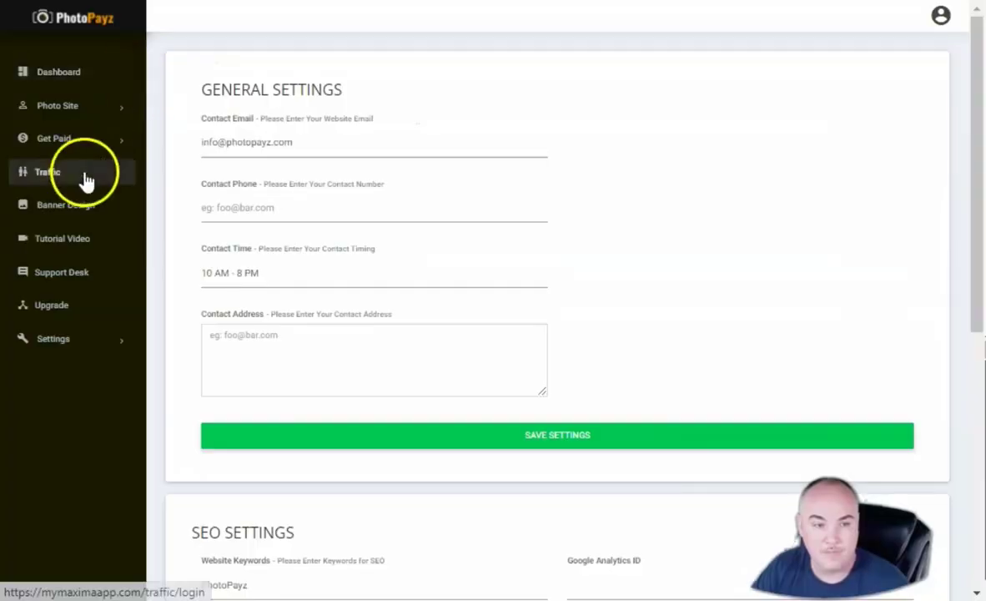
Step: Review the General, SEO and Footer settings, then move on to Post Photos For Cash
{"action": "left_click", "coordinate": [47, 343]}
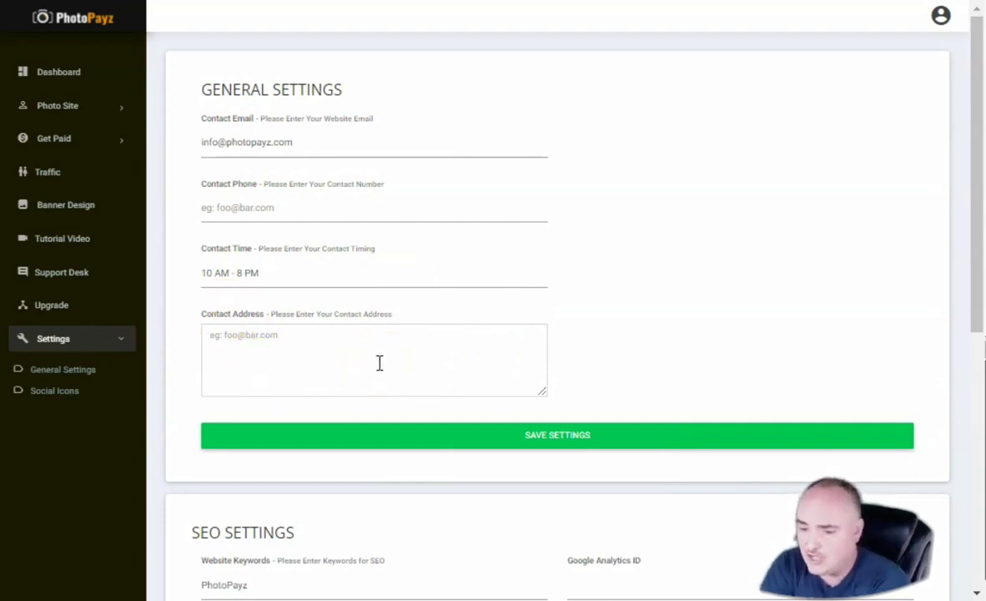
{"action": "left_click", "coordinate": [412, 361]}
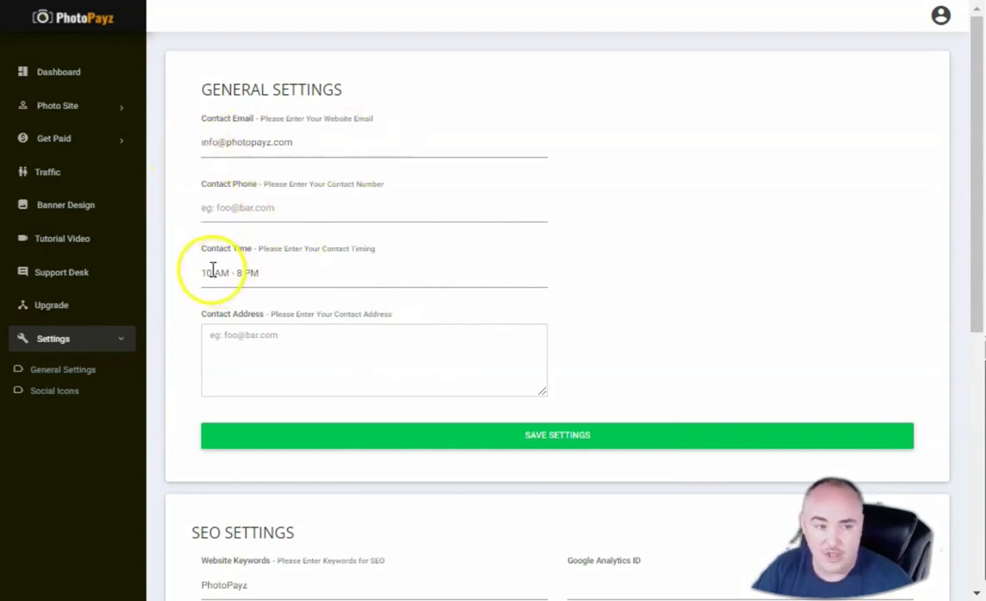
{"action": "scroll", "coordinate": [452, 270], "scroll_direction": "down", "scroll_amount": 2}
{"action": "scroll", "coordinate": [482, 246], "scroll_direction": "down", "scroll_amount": 2}
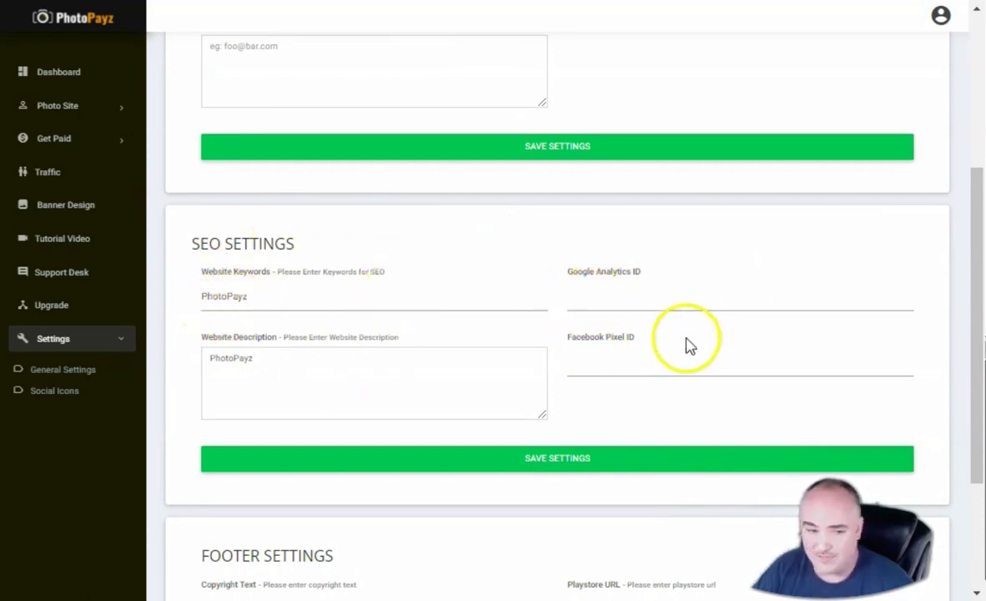
{"action": "scroll", "coordinate": [467, 283], "scroll_direction": "down", "scroll_amount": 2}
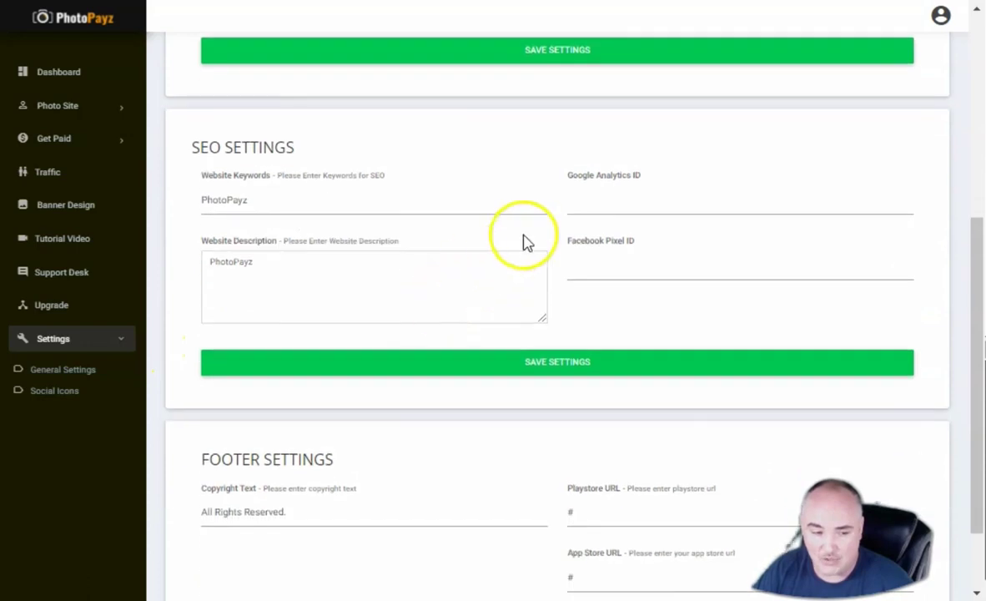
{"action": "scroll", "coordinate": [517, 251], "scroll_direction": "down", "scroll_amount": 1}
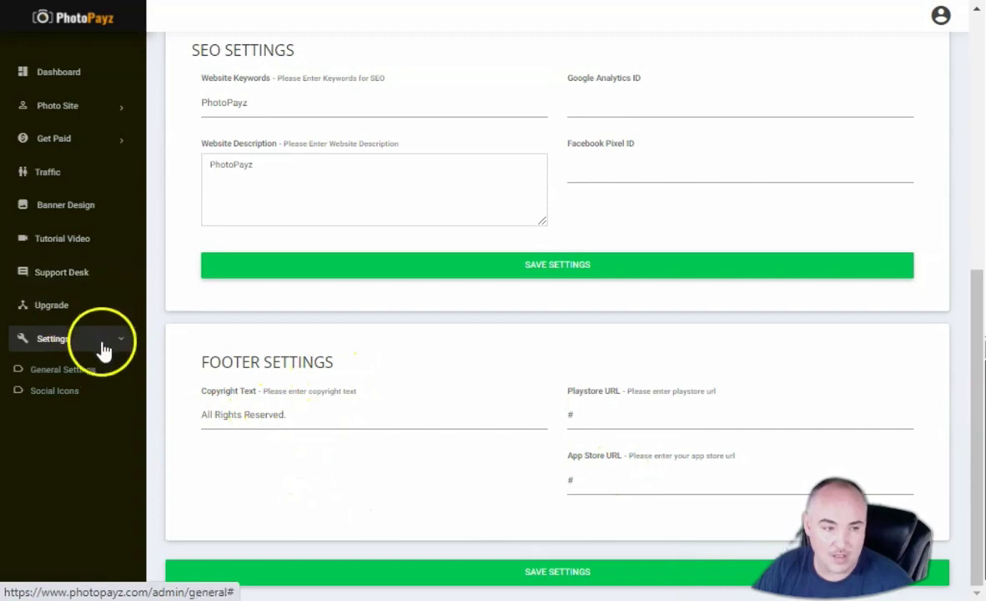
{"action": "left_click", "coordinate": [88, 278]}
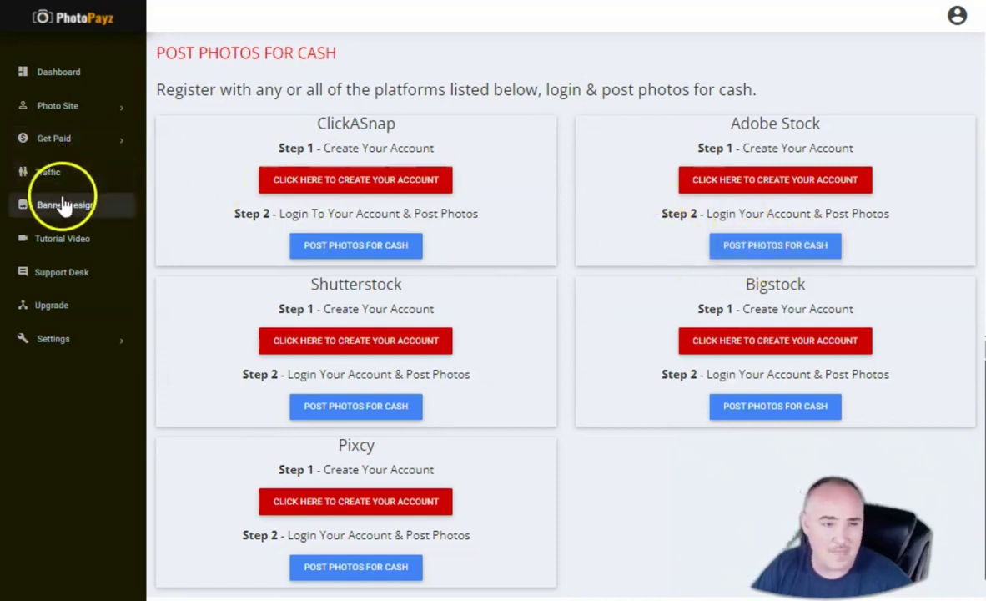
{"action": "left_click", "coordinate": [72, 77]}
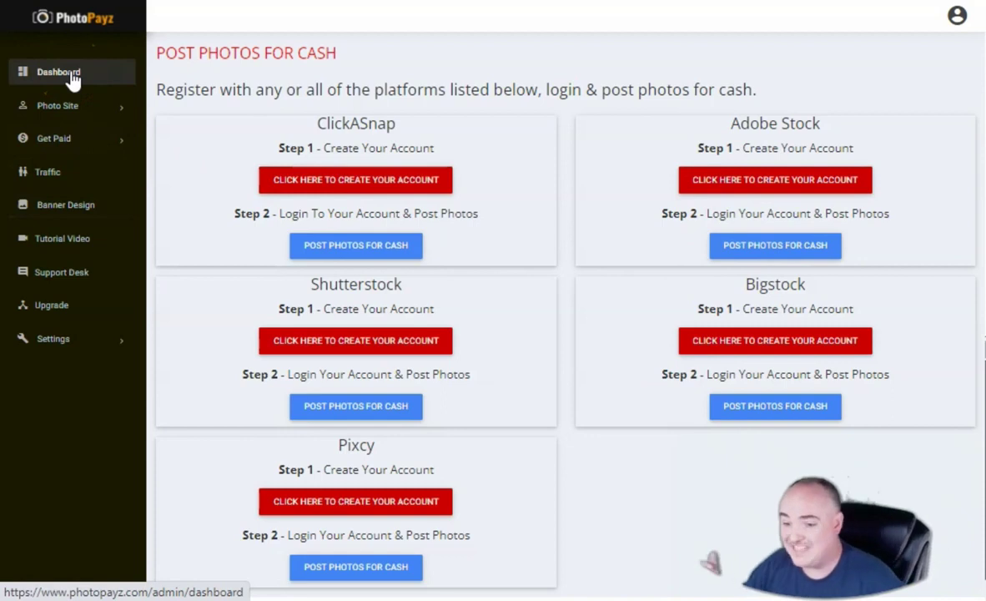
Step: Return to the Dashboard overview listing 8 sites and 11 banners
{"action": "left_click", "coordinate": [73, 75]}
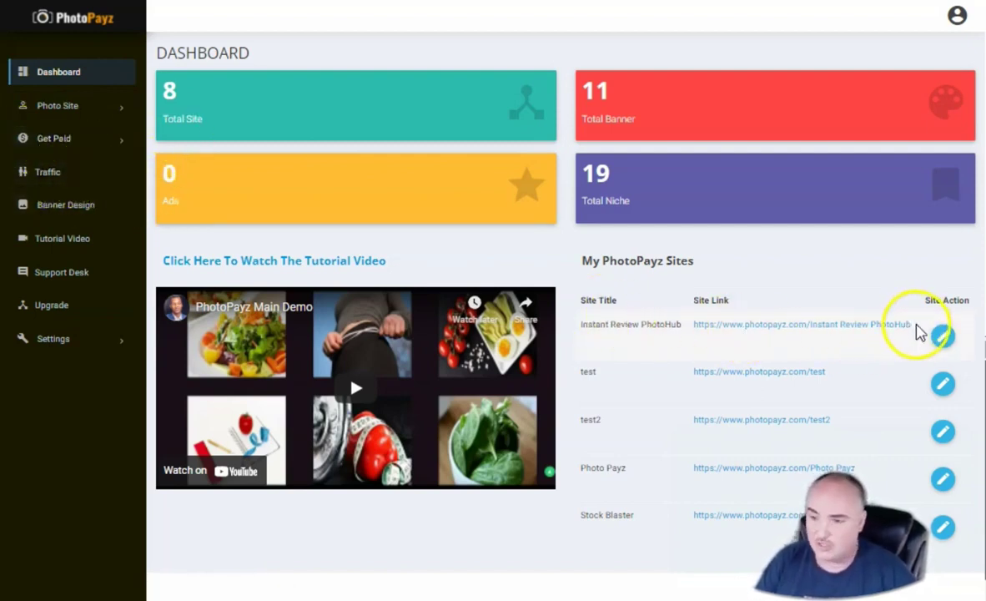
{"action": "mouse_move", "coordinate": [919, 332]}
{"action": "left_mouse_down"}
{"action": "mouse_move", "coordinate": [711, 327]}
{"action": "mouse_move", "coordinate": [693, 338]}
{"action": "left_mouse_up"}
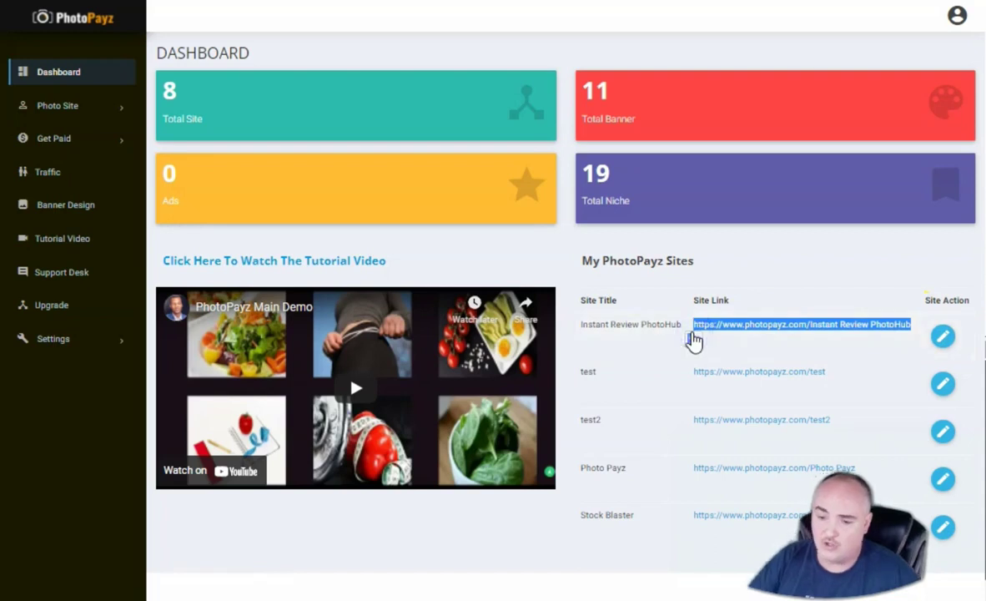